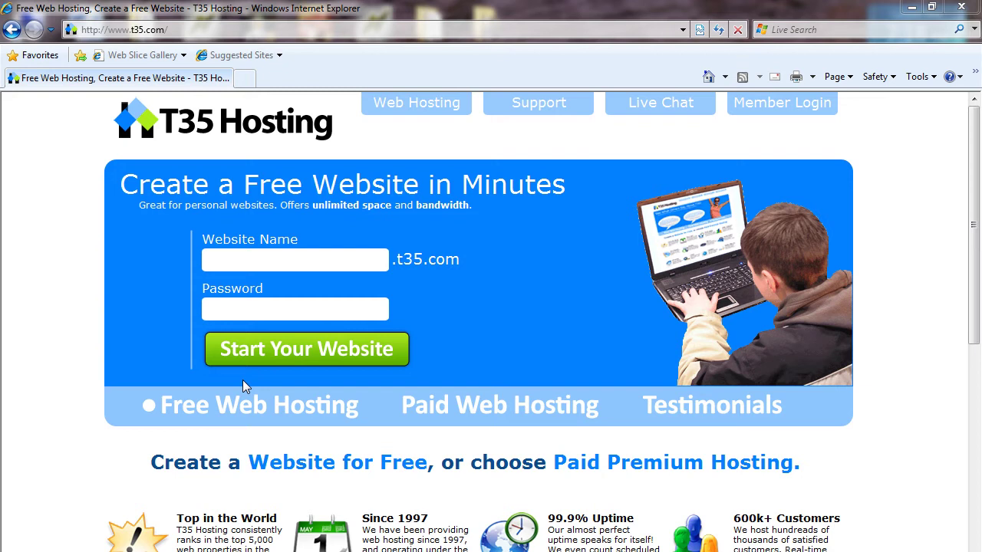
click(170, 29)
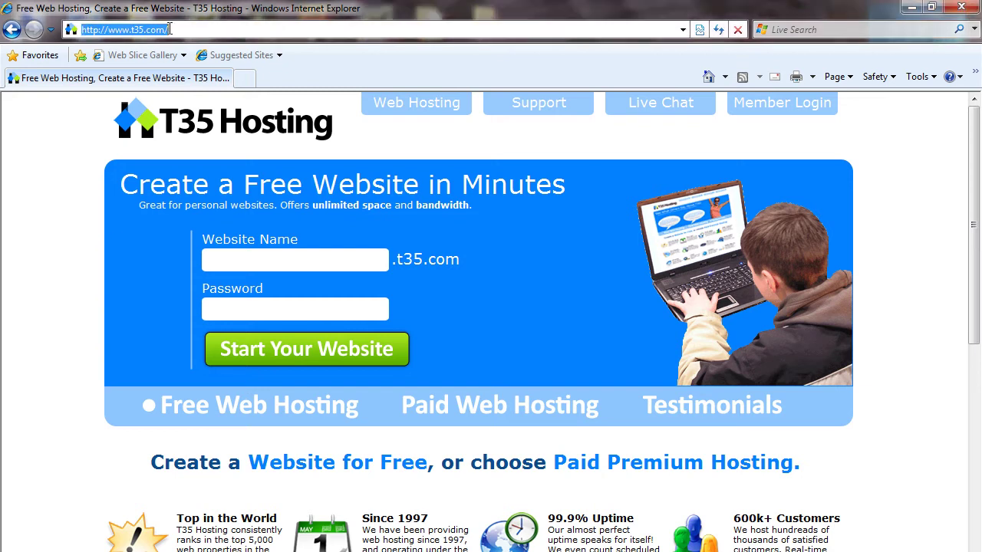
text(www.)
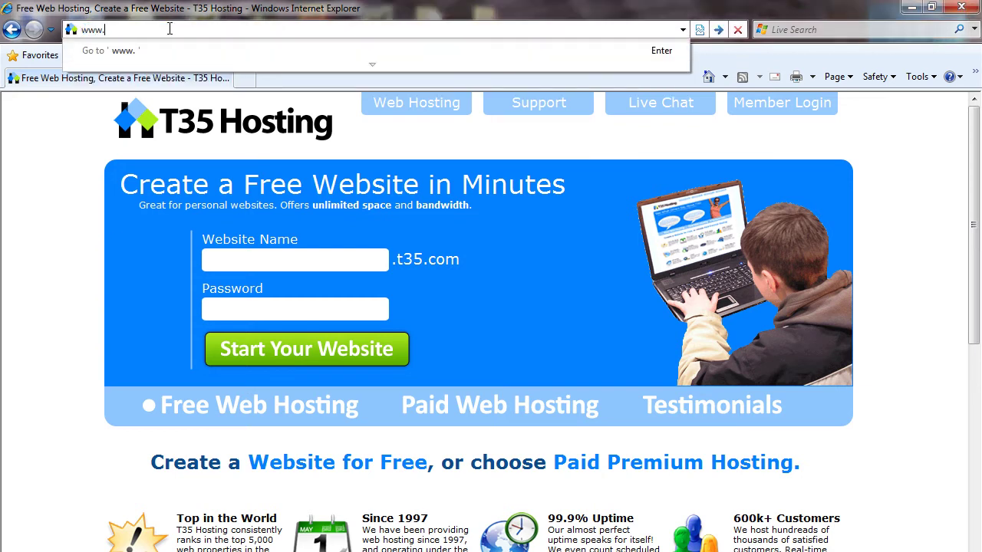
text(t35.com)
key(Return)
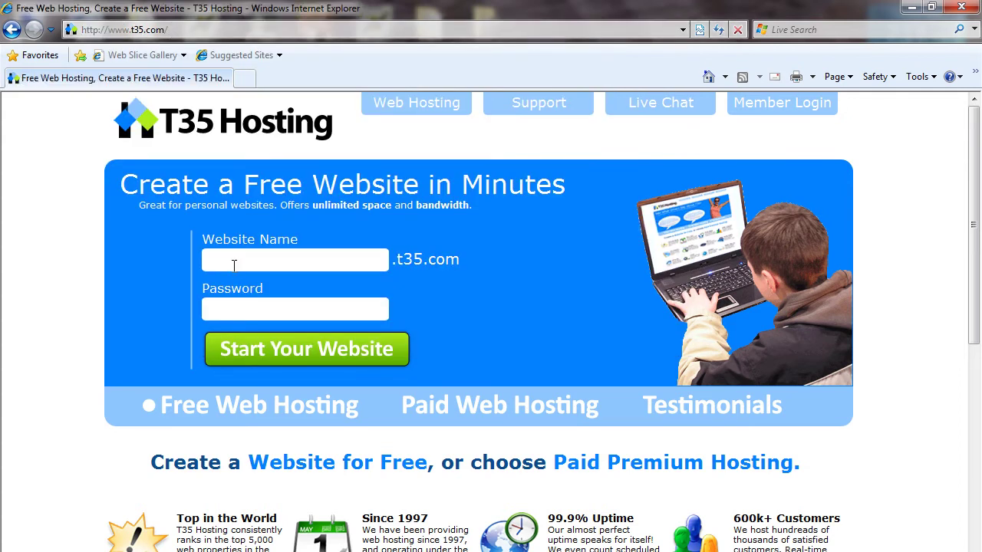
Step: Enter a website name and a four-character password on the home form and start signup
click(229, 303)
text(demoyoutube)
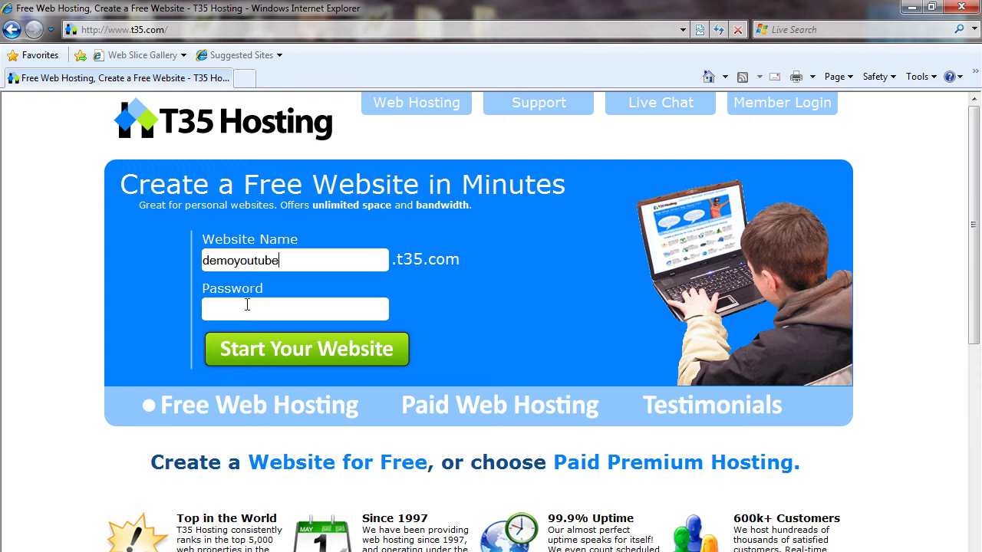
click(247, 304)
text(demo)
click(344, 350)
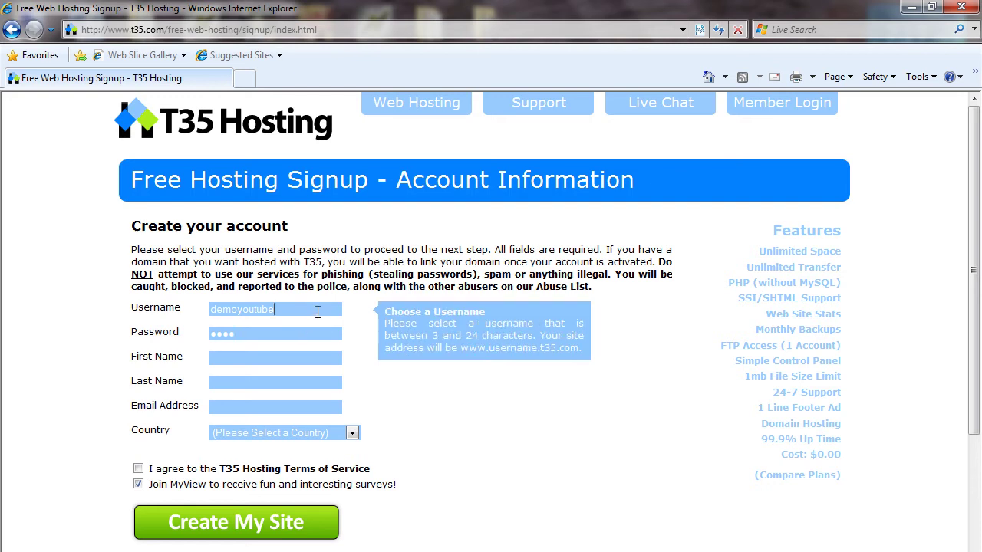
Step: Delete the invalid trailing character from the signup username so only letters remain
click(284, 332)
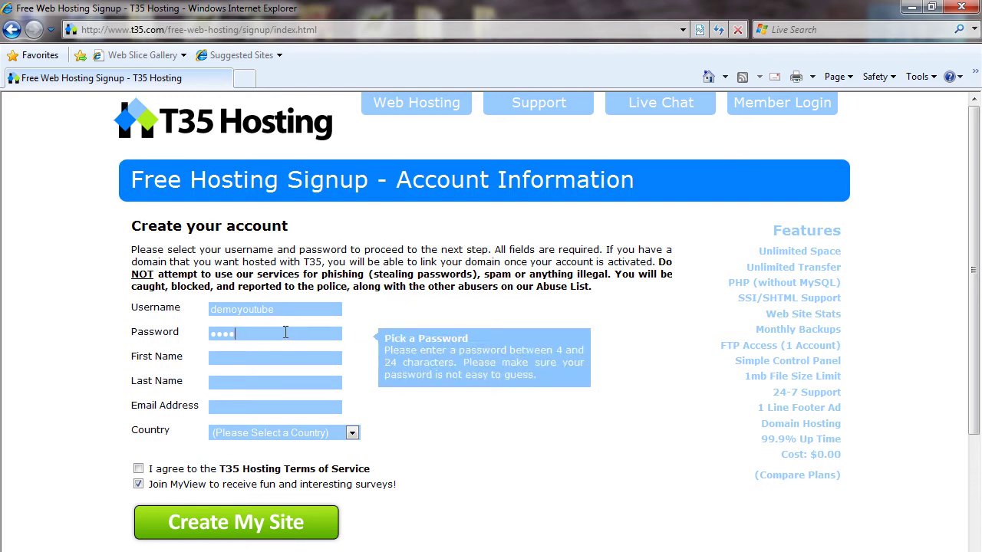
click(297, 309)
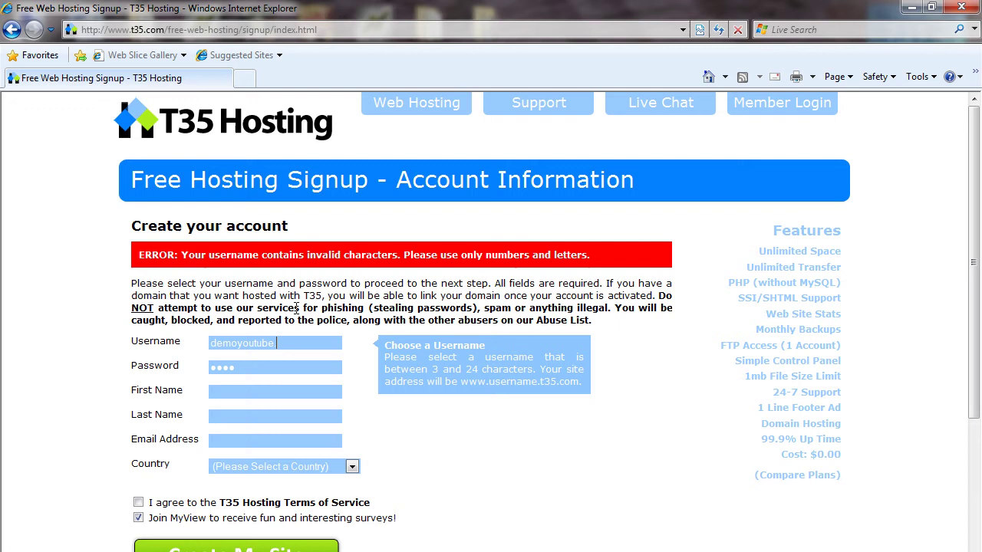
key(BackSpace)
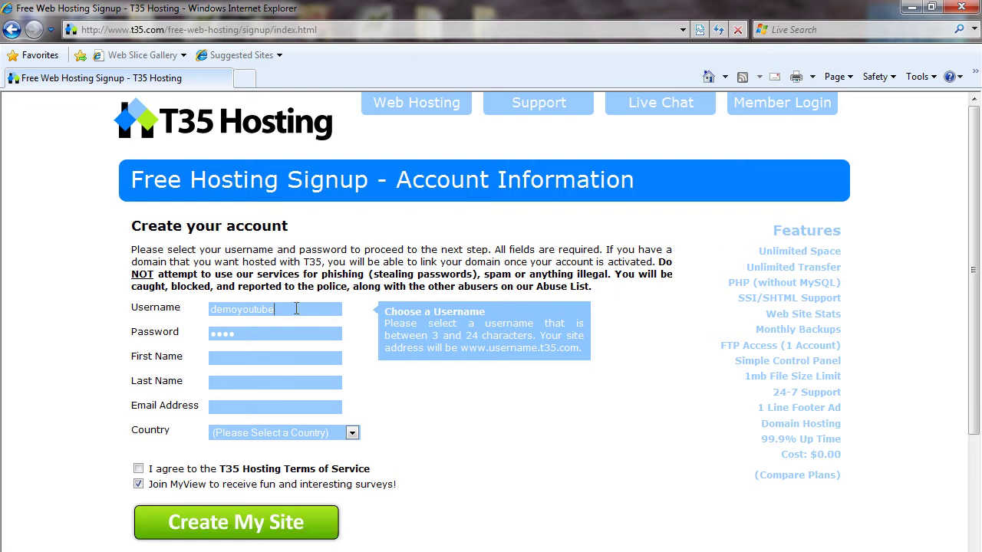
Step: Fill in the first name, last name and e-mail address on the signup form
click(263, 357)
text(demoforyoutube)
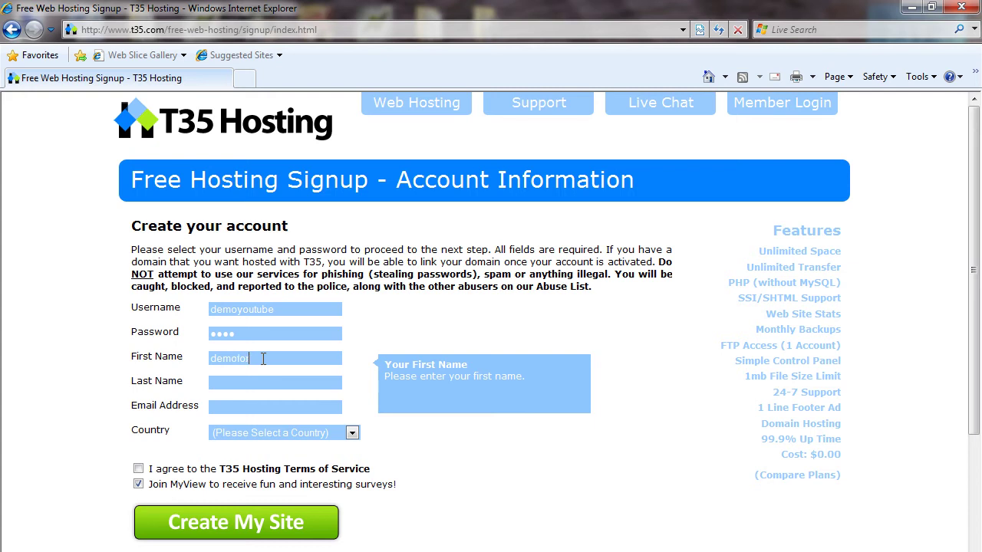
click(253, 376)
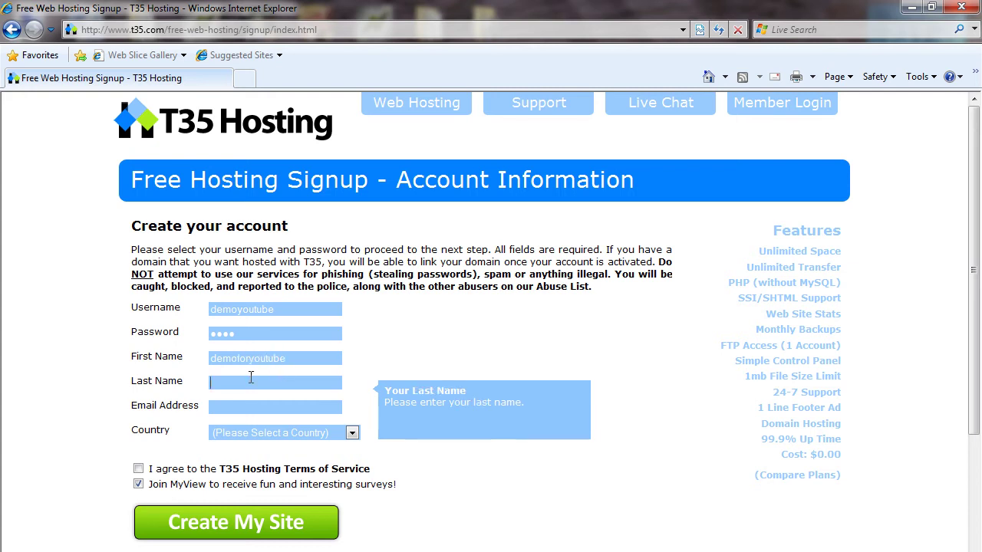
text(demoforyoutube)
key(Tab)
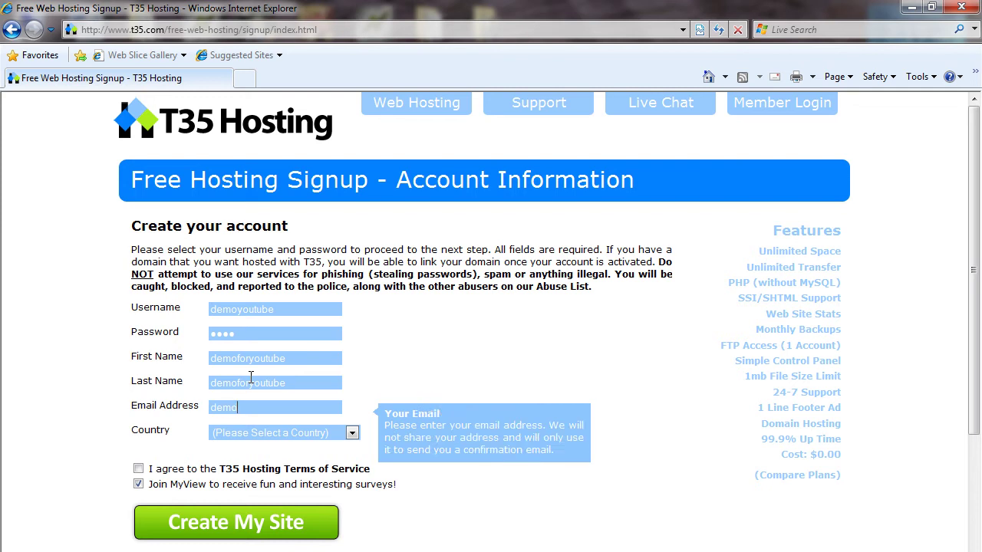
Step: Choose United States as the country, accept the Terms of Service, and decline MyView surveys
click(271, 434)
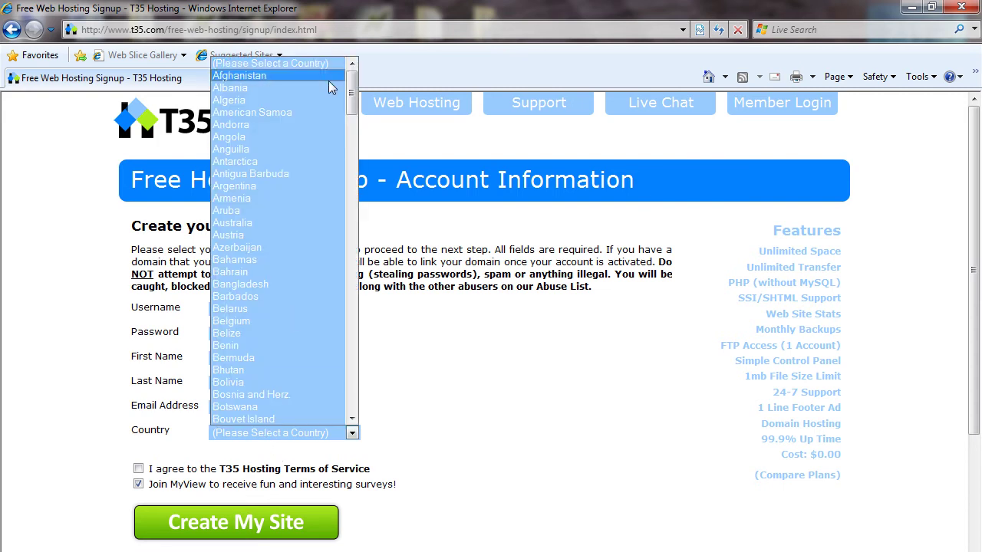
drag(351, 91, 350, 389)
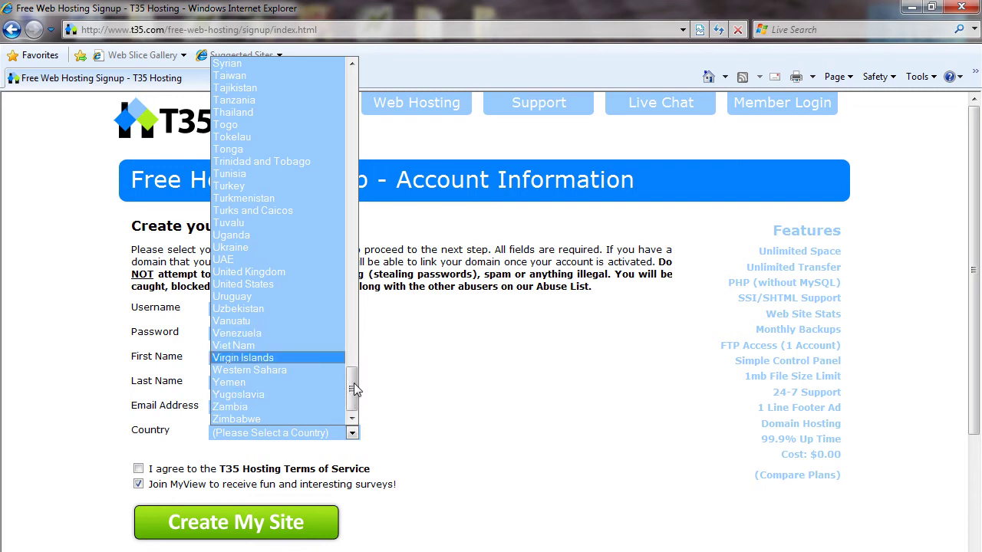
click(325, 288)
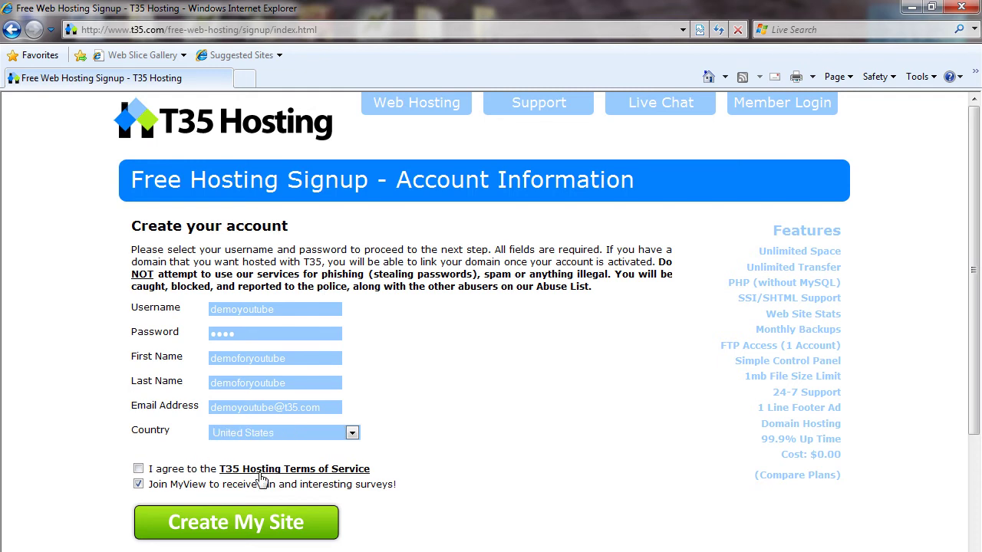
click(138, 468)
mouse_move(149, 484)
mouse_down()
mouse_move(404, 492)
mouse_move(154, 486)
mouse_move(143, 495)
mouse_up()
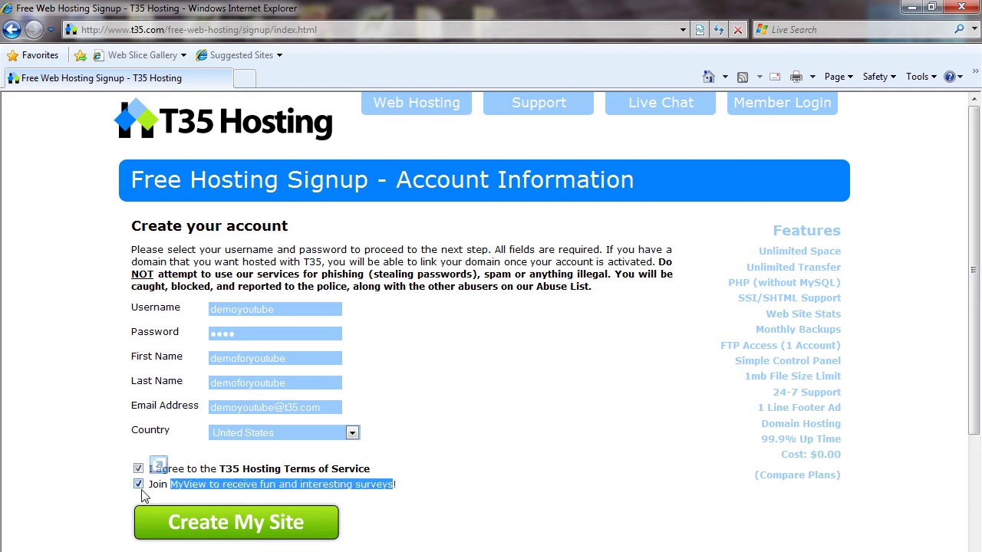
click(139, 485)
click(439, 490)
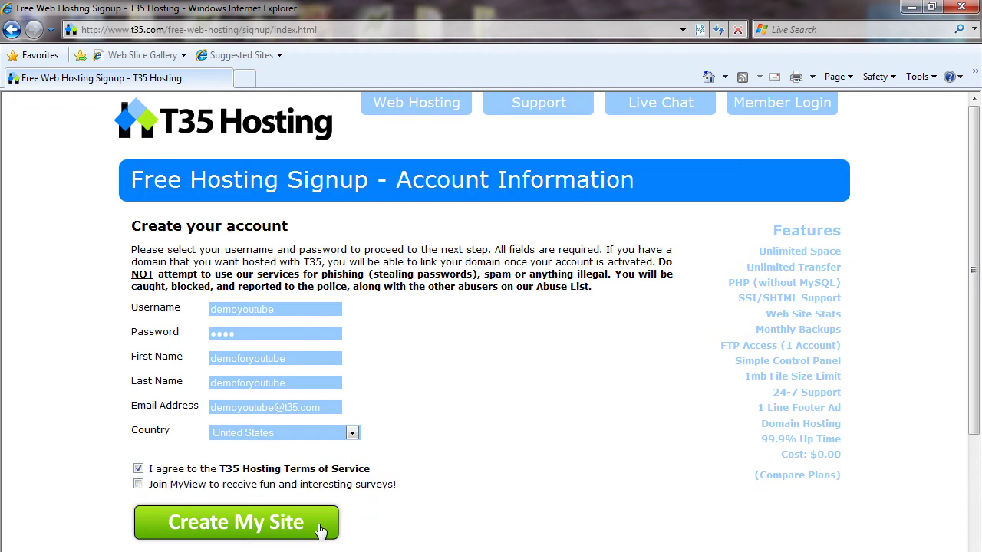
Step: Submit the completed account form with Create My Site
click(291, 524)
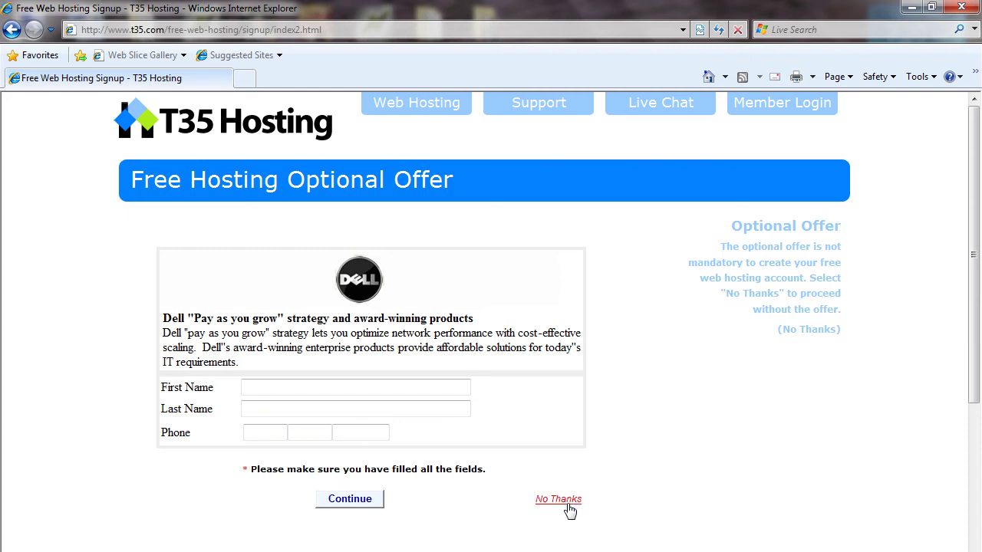
Step: Decline the Dell optional offer via the (No Thanks) sidebar link
click(790, 335)
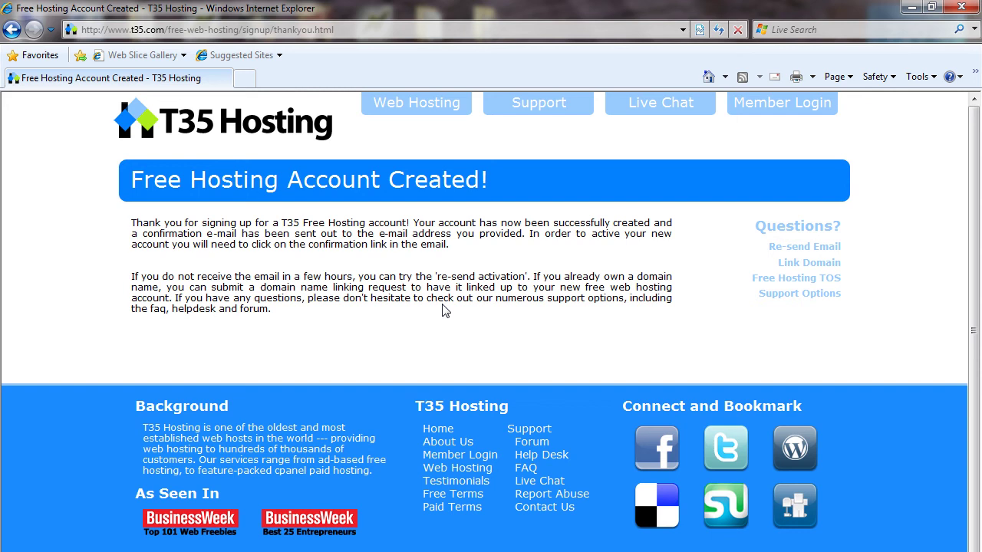
Step: Log in through Member Login with the new account's username and password
click(767, 112)
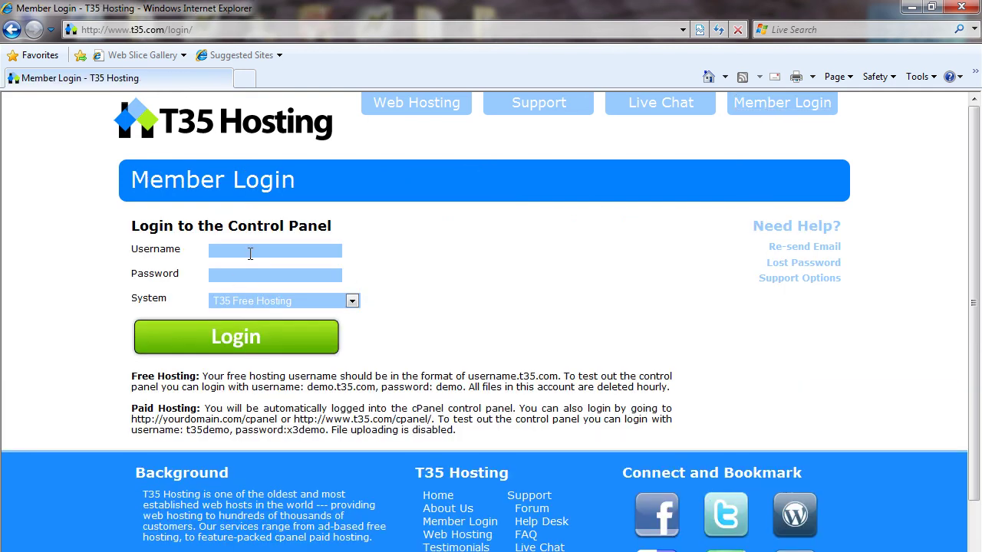
click(251, 253)
text(demo.t35.com)
click(254, 278)
text(demo)
click(261, 335)
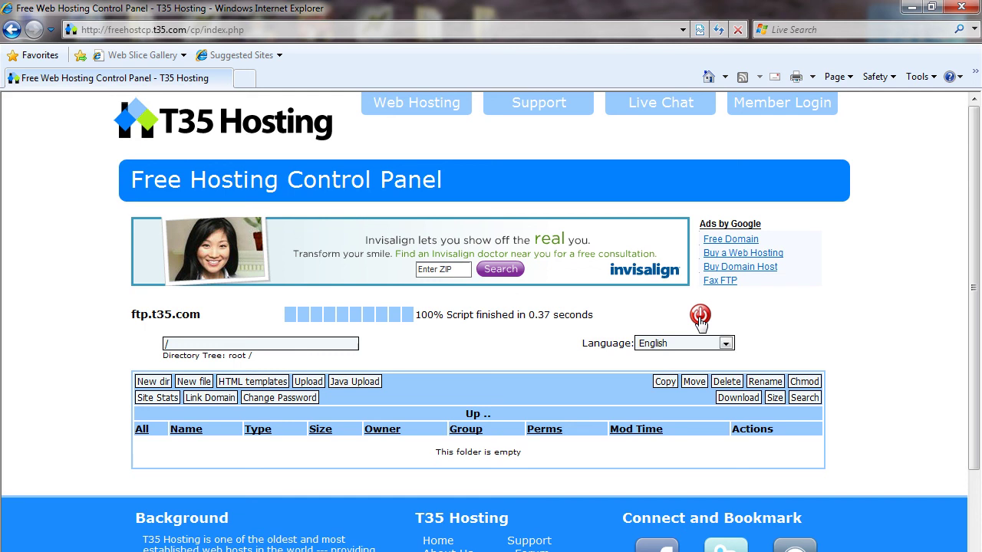
Step: Log out of the control panel using the red logout icon in the file manager
click(700, 317)
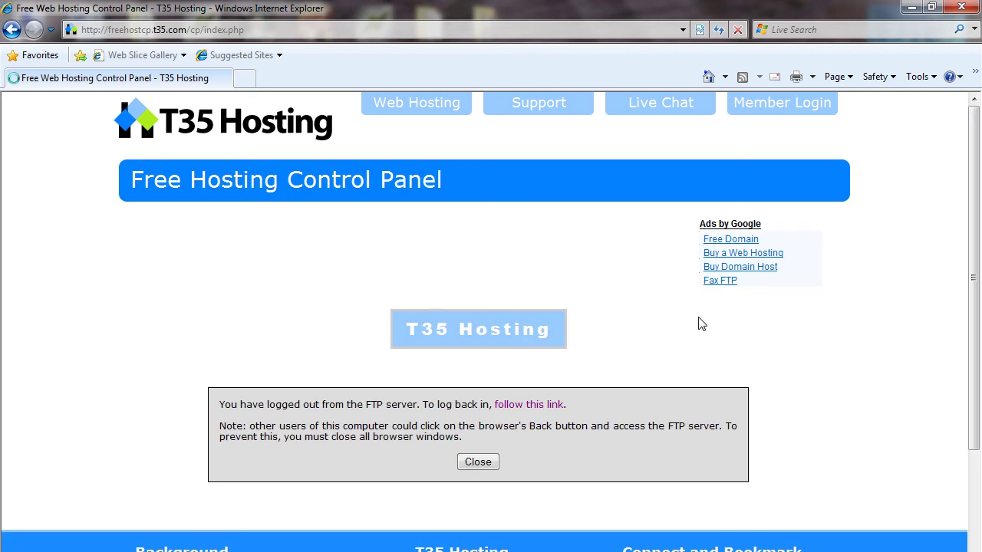